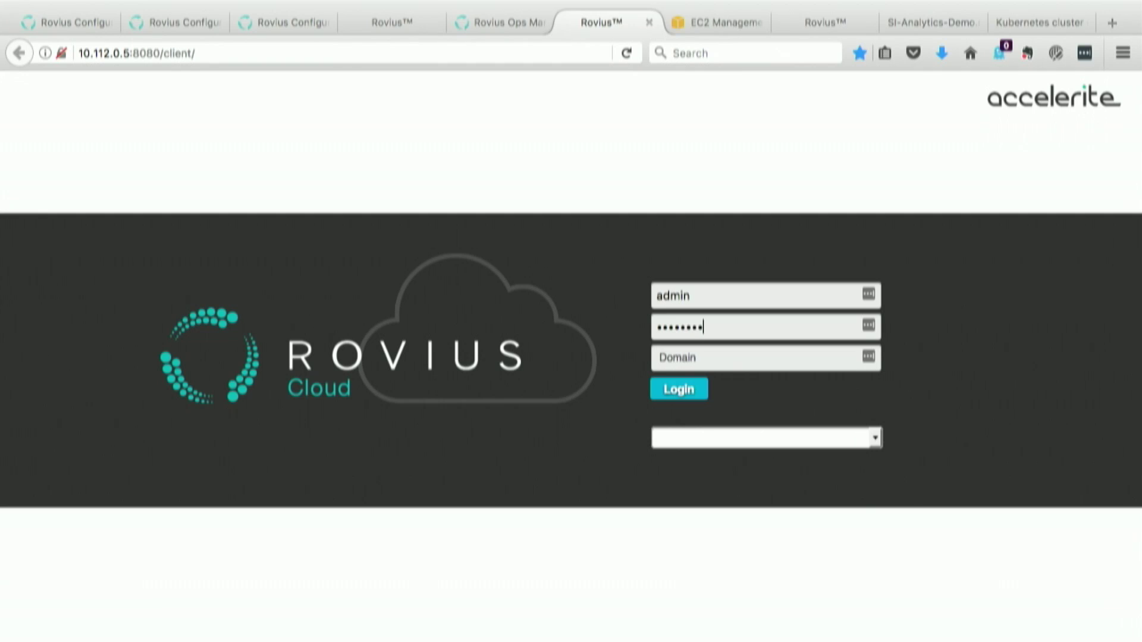
Step: Log in to the cloud console with the filled-in credentials and look over the instances list and the storage volumes
{"action": "left_click", "coordinate": [684, 393]}
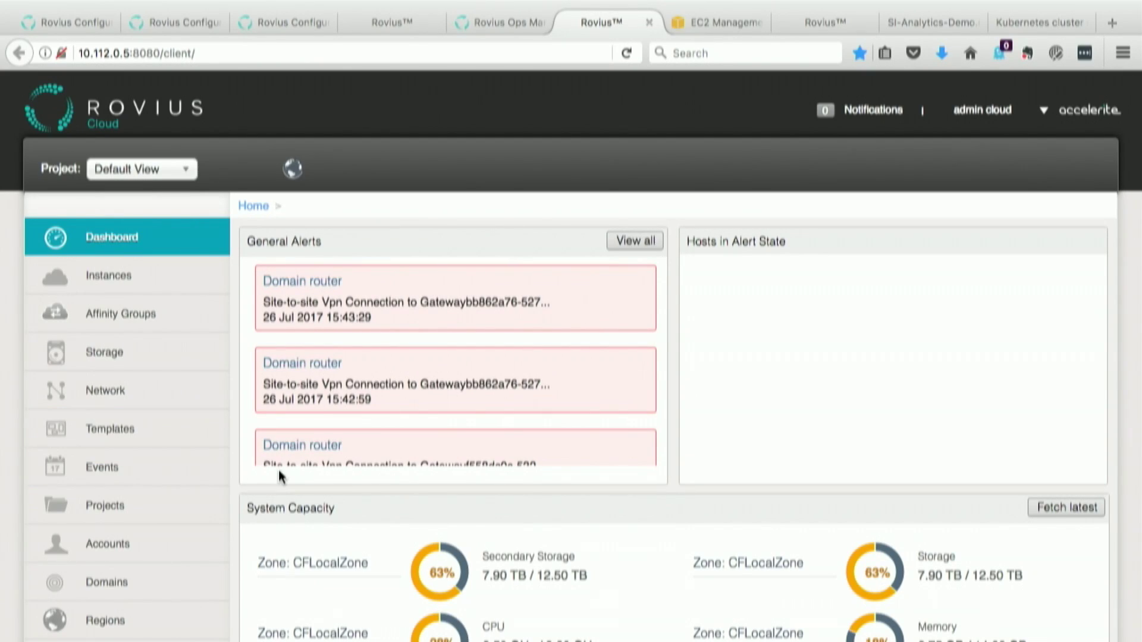
{"action": "left_click", "coordinate": [128, 275]}
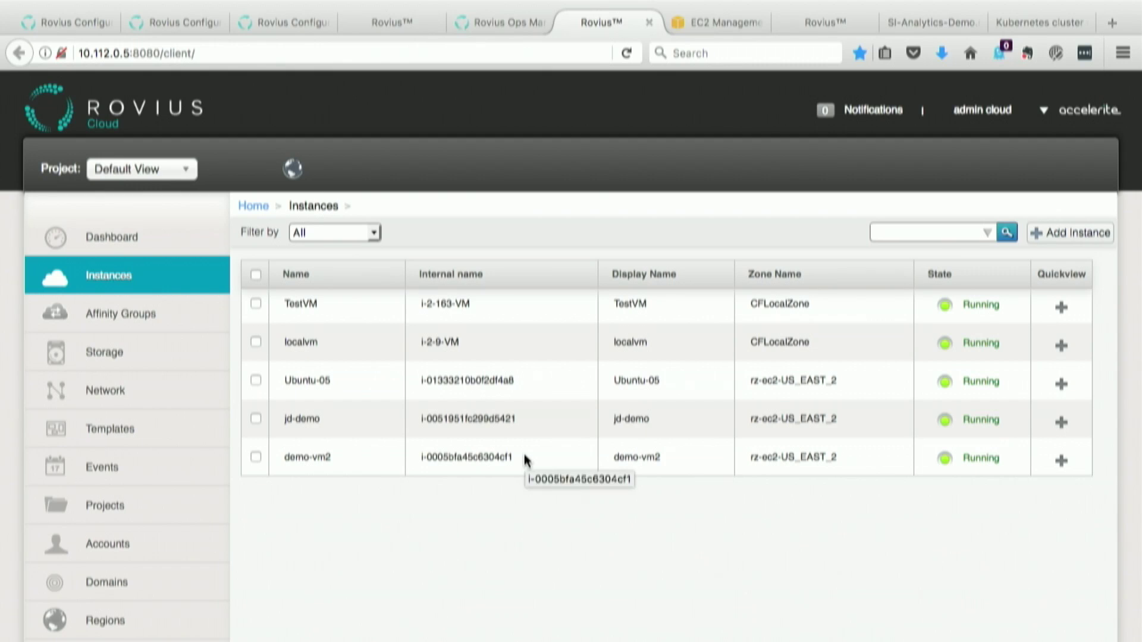
{"action": "scroll", "coordinate": [329, 550], "scroll_direction": "down", "scroll_amount": 3}
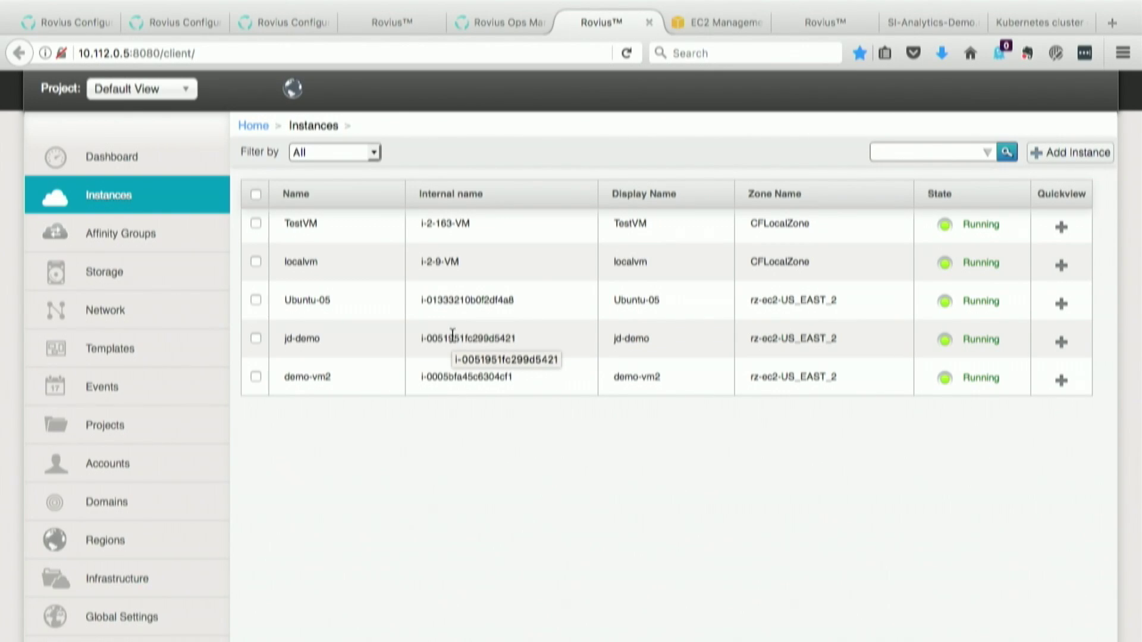
{"action": "left_click", "coordinate": [110, 277]}
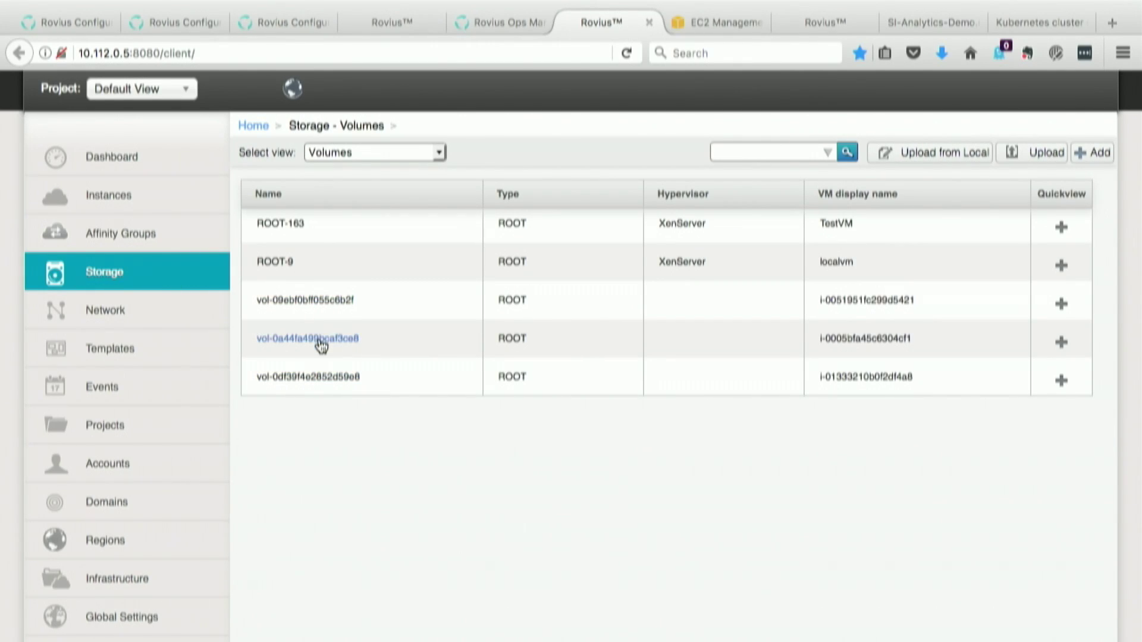
Step: Start adding a new instance in the rz-ec2-US_EAST_2 zone, booted from a template
{"action": "left_click", "coordinate": [140, 195]}
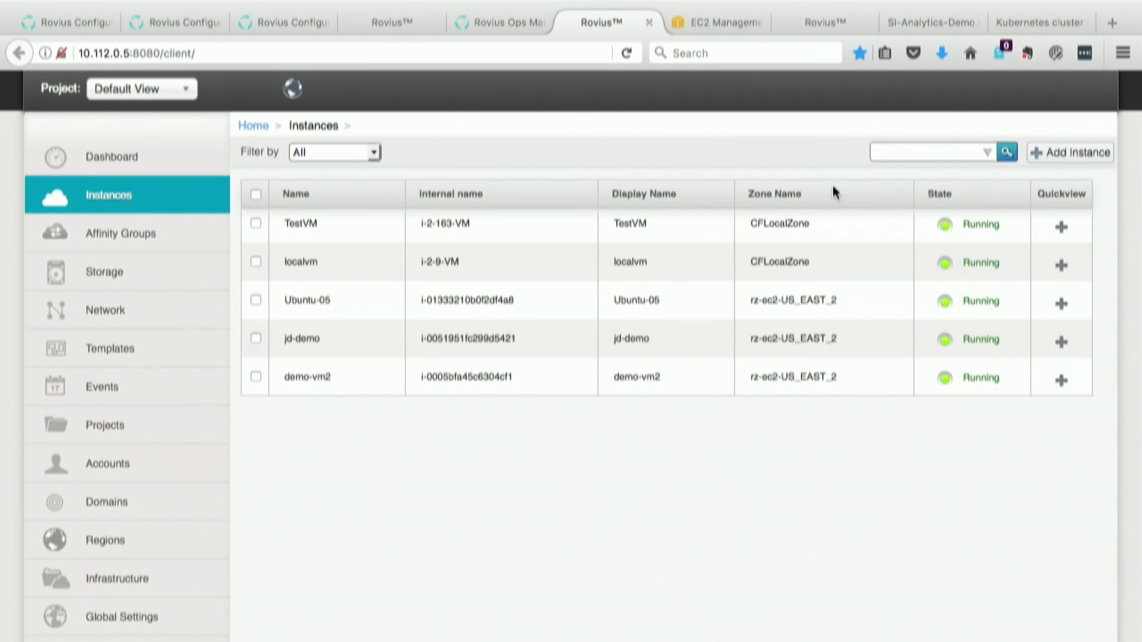
{"action": "left_click", "coordinate": [1070, 153]}
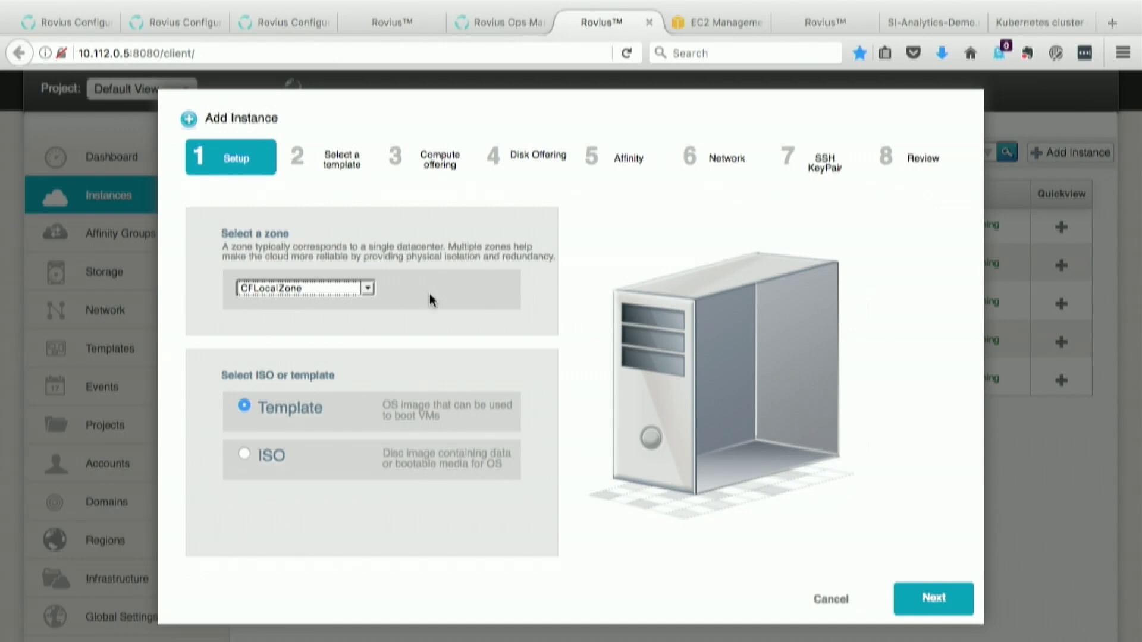
{"action": "left_click", "coordinate": [367, 288]}
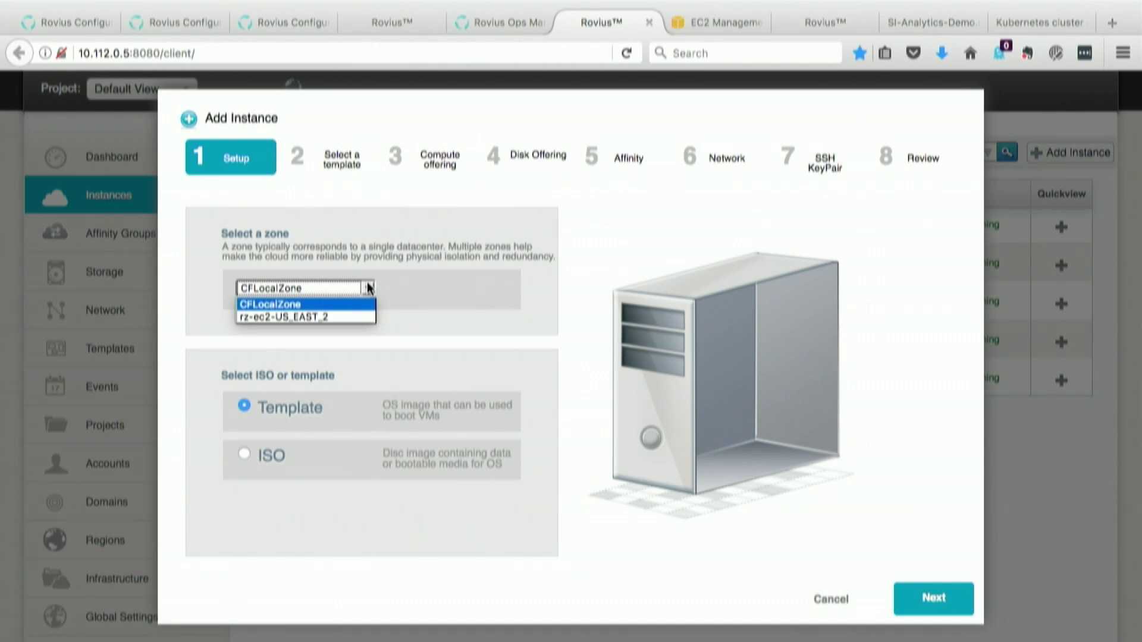
{"action": "left_click", "coordinate": [310, 318]}
{"action": "left_click", "coordinate": [934, 599]}
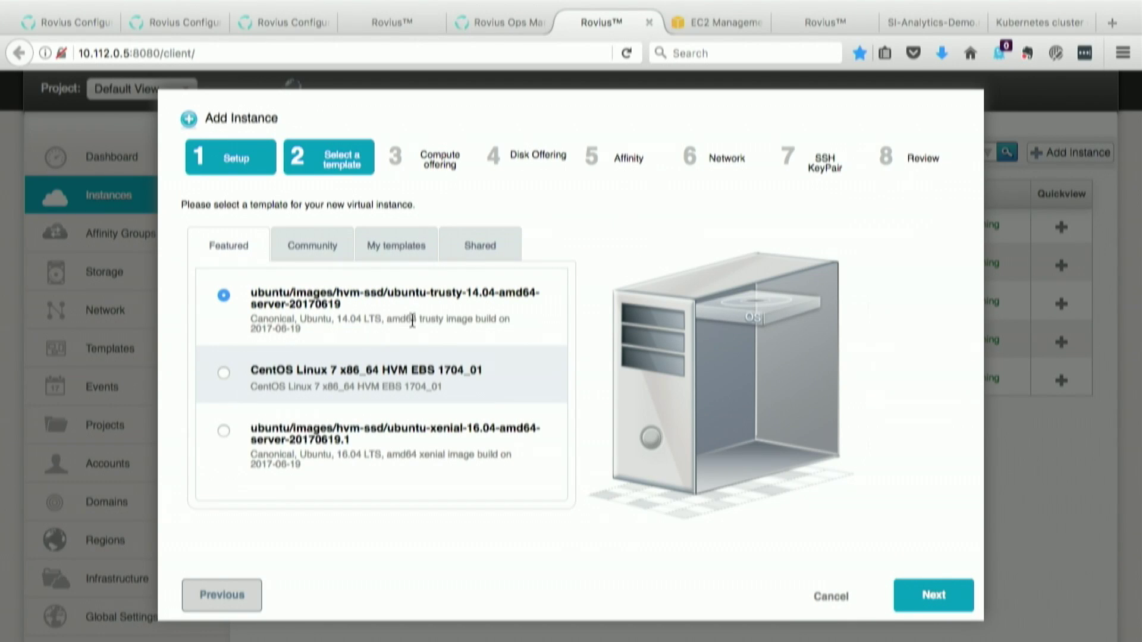
Step: Configure the instance with the ubuntu-trusty-14.04 template, t2.micro compute offering, no additional disk, and federation-subnet as the default network
{"action": "left_click", "coordinate": [913, 590]}
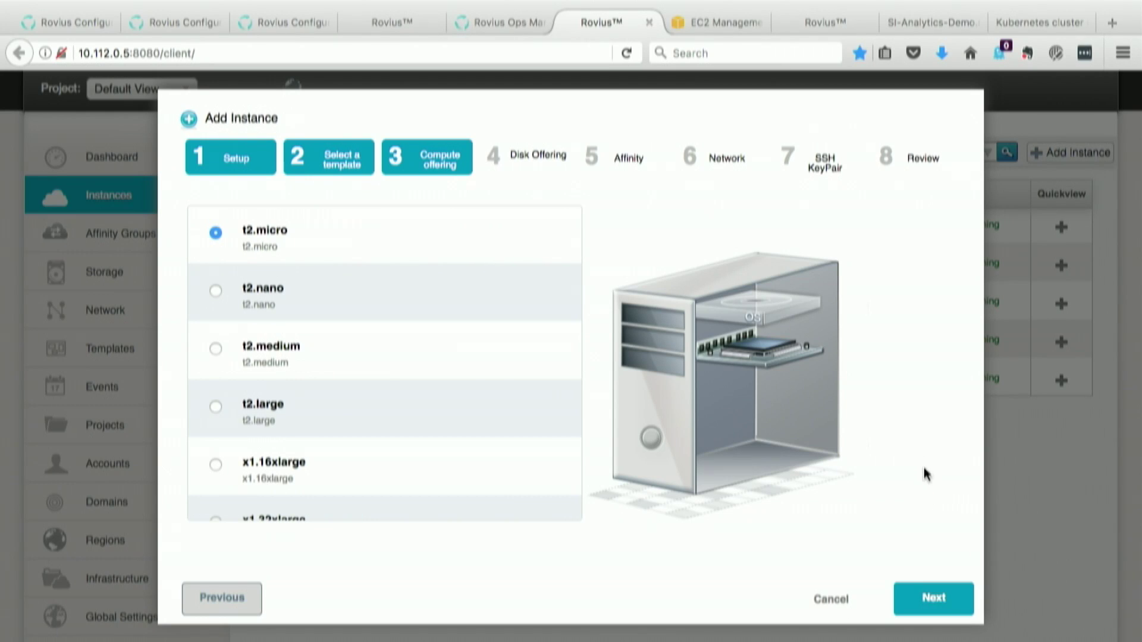
{"action": "left_click", "coordinate": [932, 602]}
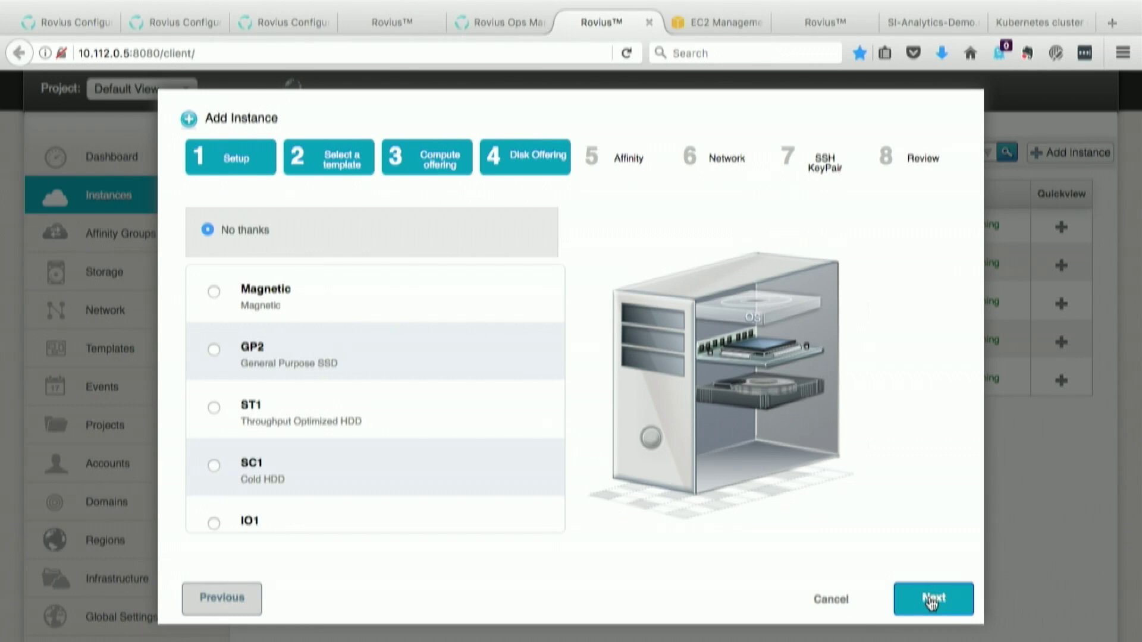
{"action": "left_click", "coordinate": [931, 601]}
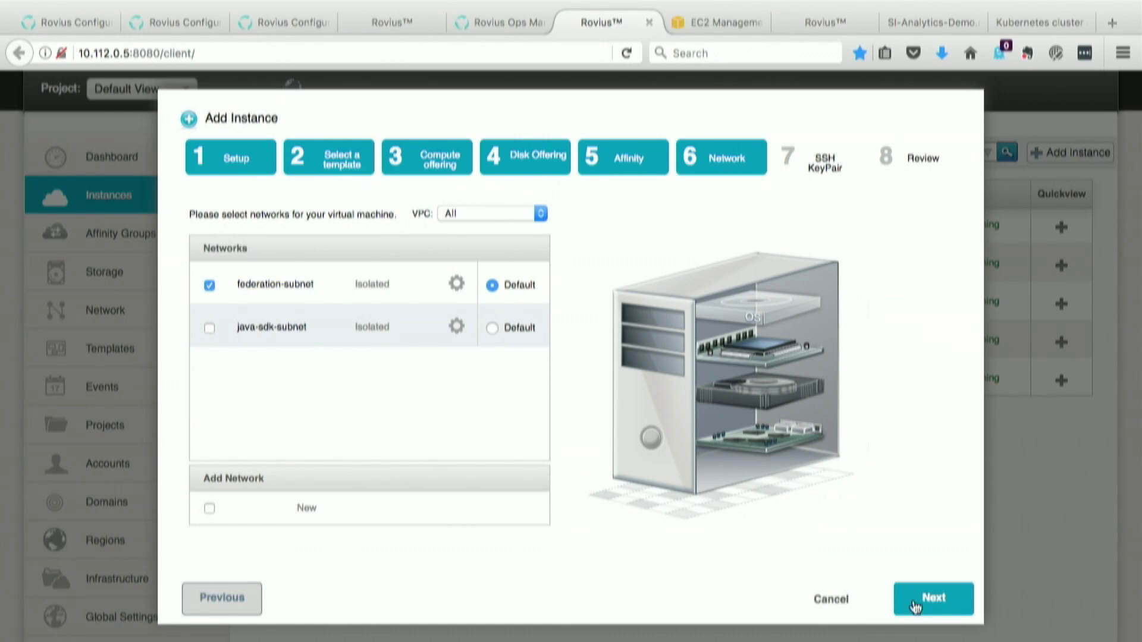
{"action": "left_click", "coordinate": [942, 610]}
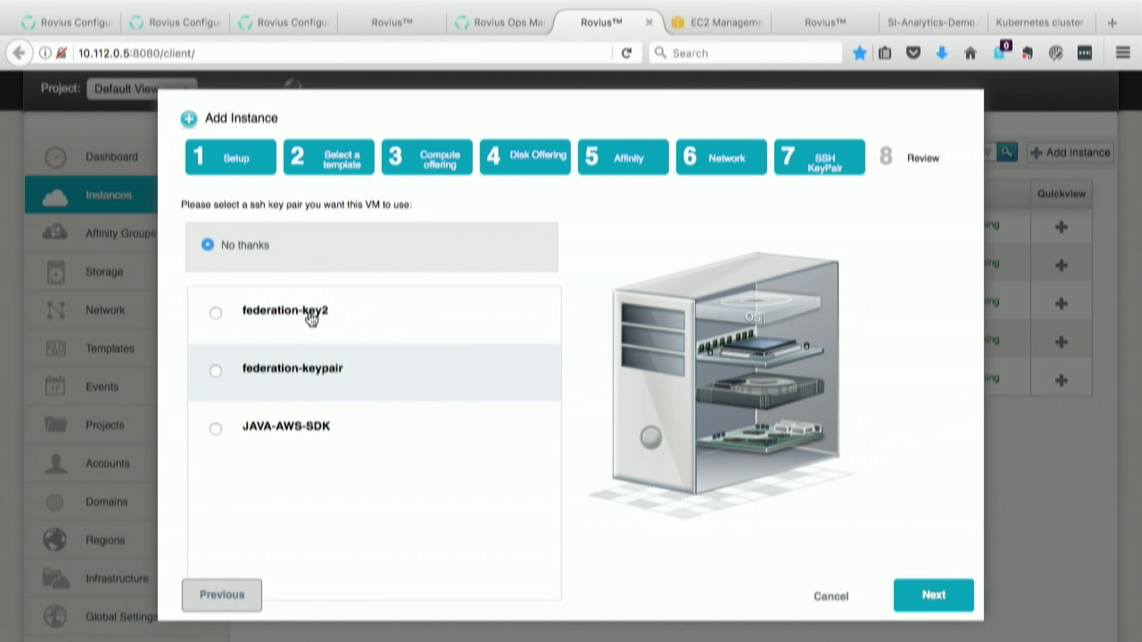
Step: Assign the federation-key2 SSH key pair, name the instance TFD-EC2 and launch the VM
{"action": "left_click", "coordinate": [215, 312]}
{"action": "left_click", "coordinate": [935, 595]}
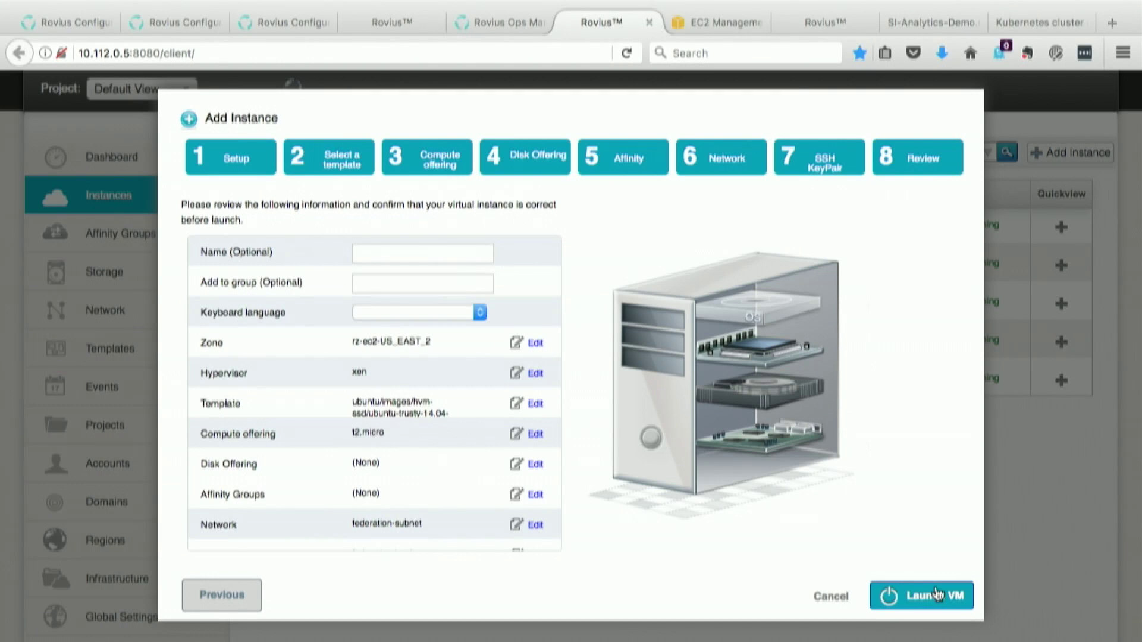
{"action": "left_click", "coordinate": [381, 253]}
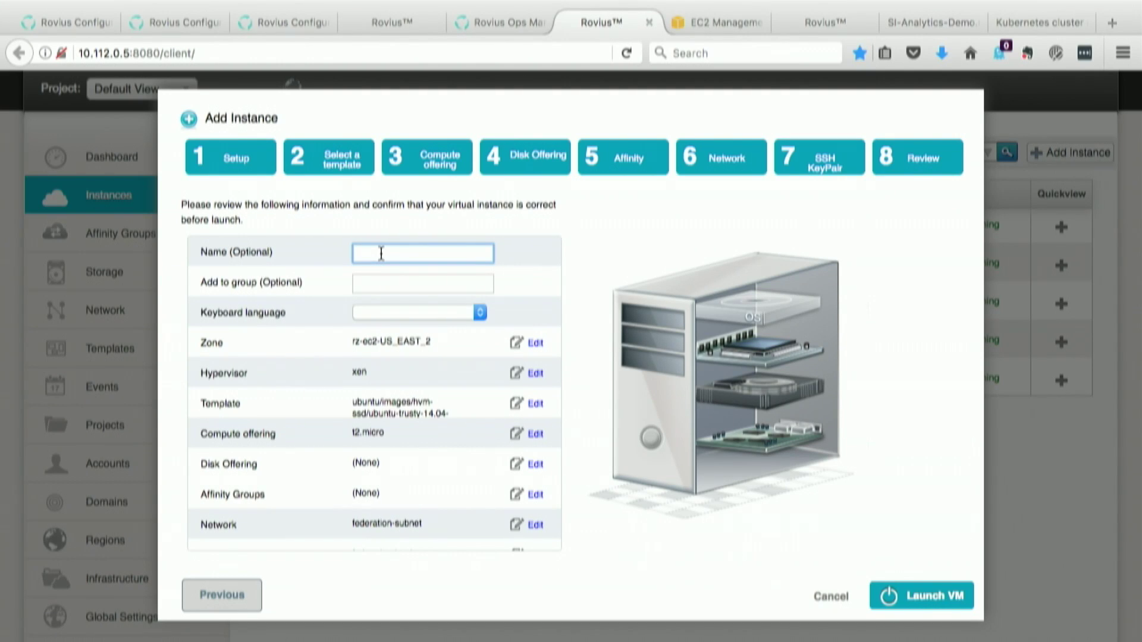
{"action": "type", "text": "TFD-EC2"}
{"action": "left_click", "coordinate": [935, 597]}
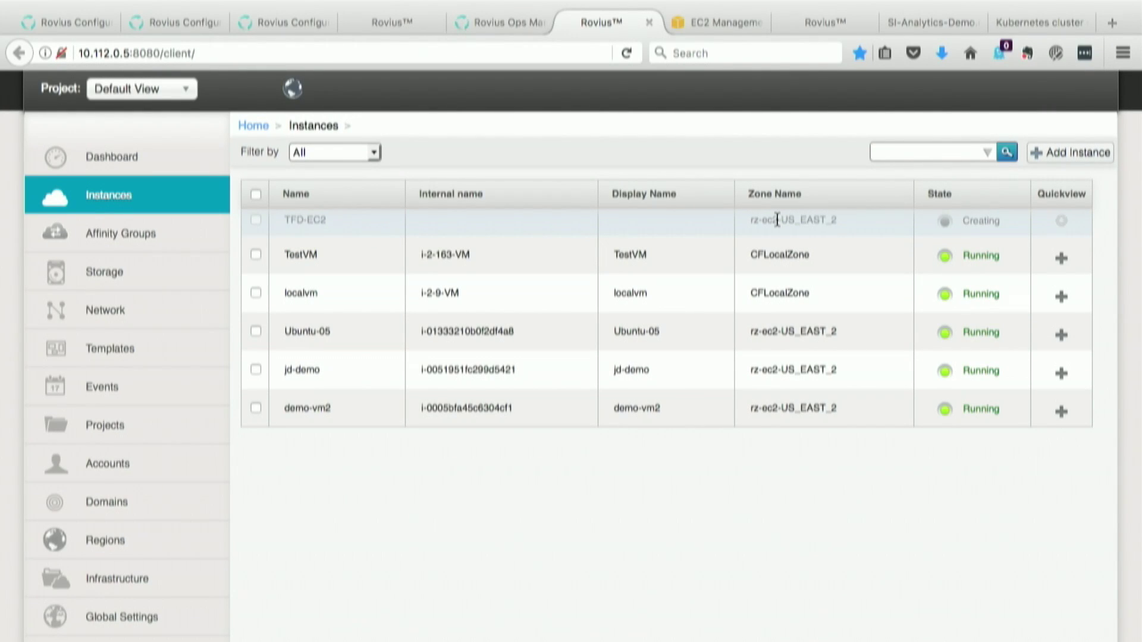
Step: Switch to the AWS EC2 console, enlarge the instance list area and reload the Instances page to check for TFD-EC2
{"action": "left_click", "coordinate": [700, 24]}
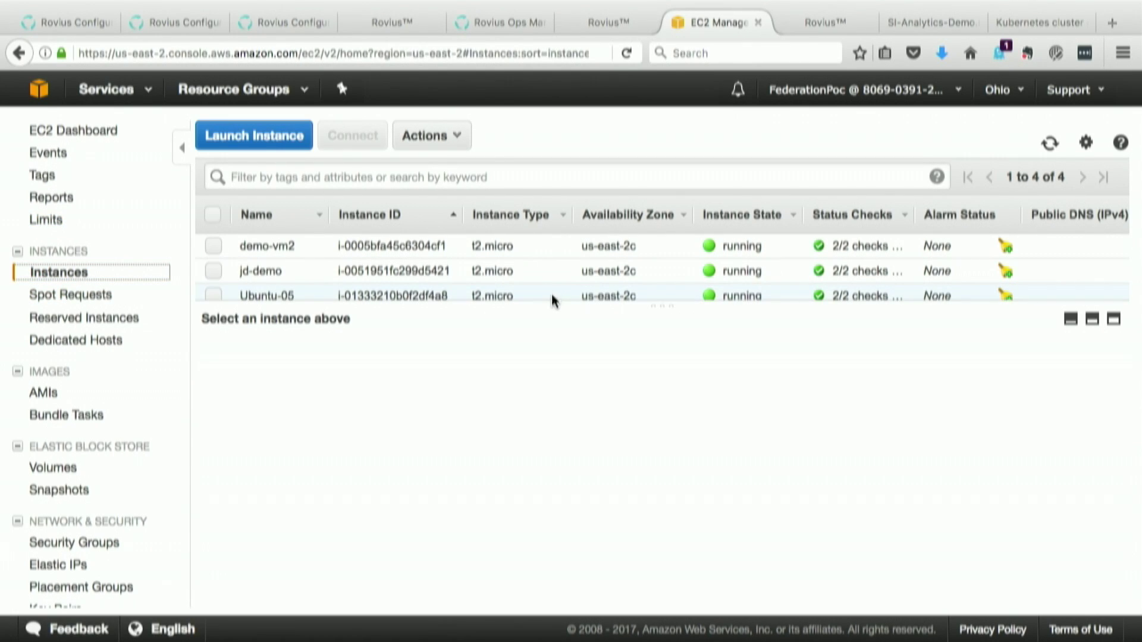
{"action": "left_click_drag", "start_coordinate": [551, 303], "coordinate": [567, 440]}
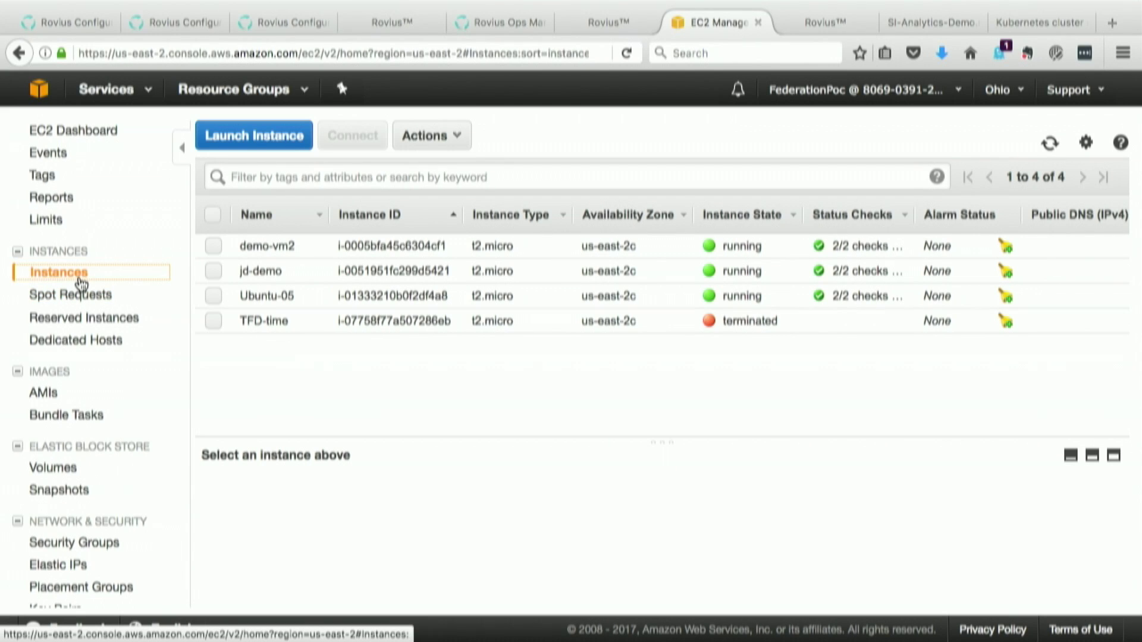
{"action": "left_click", "coordinate": [50, 220]}
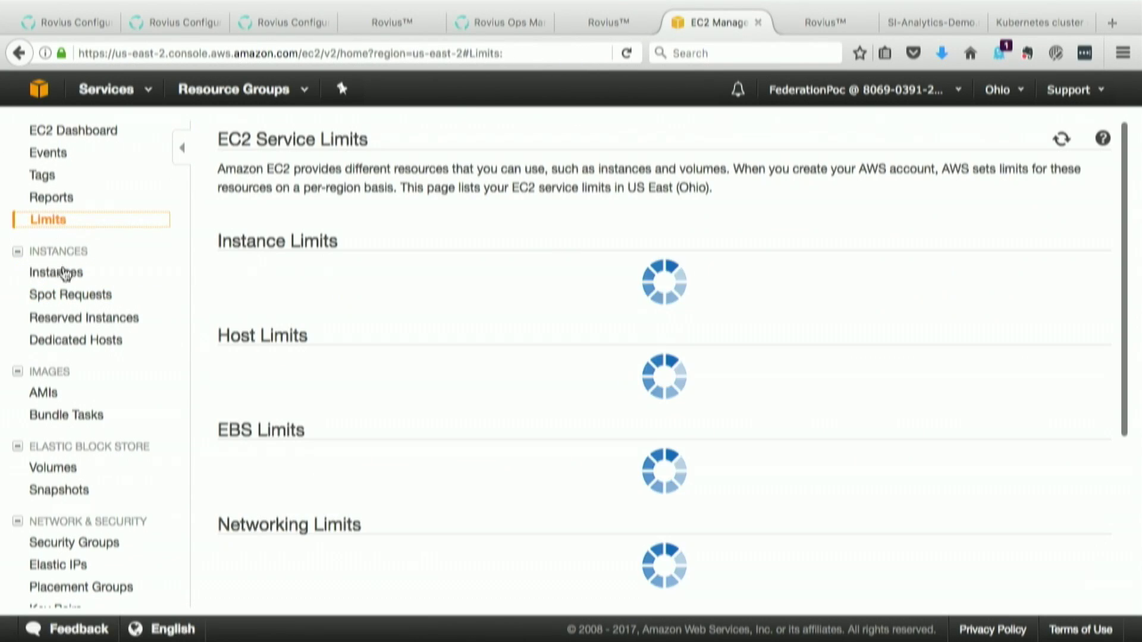
{"action": "left_click", "coordinate": [57, 273]}
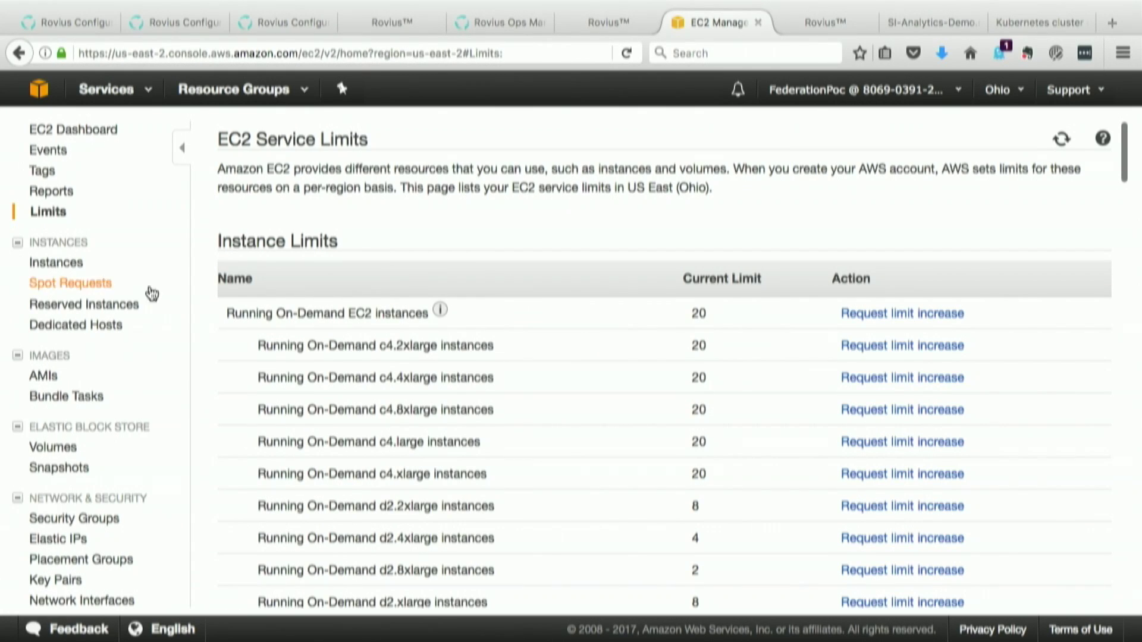
{"action": "left_click", "coordinate": [63, 262]}
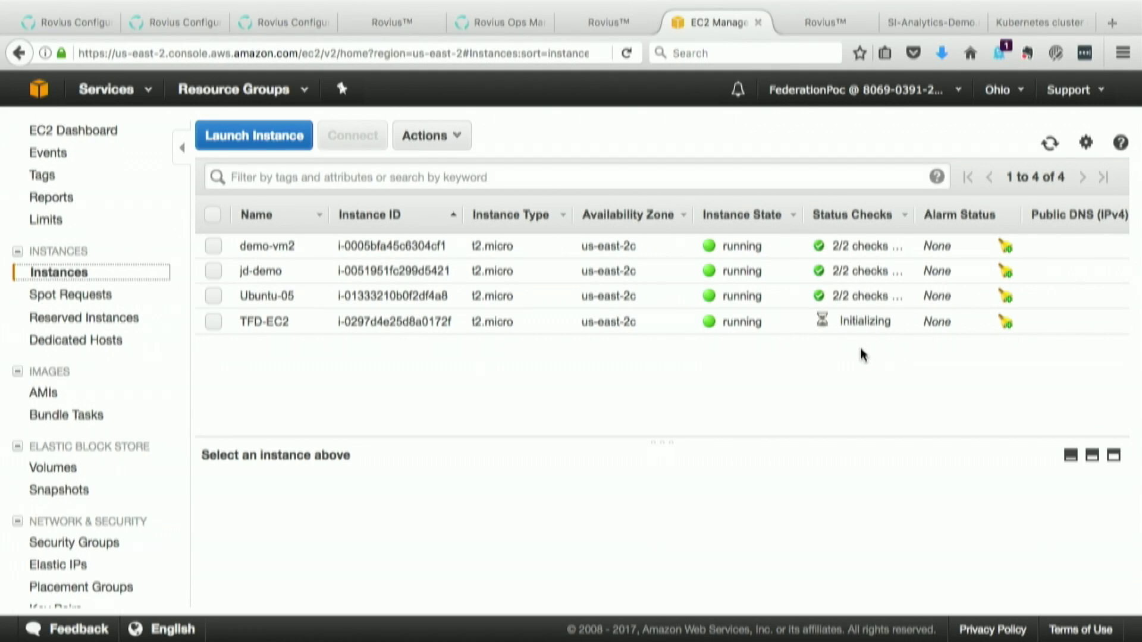
Step: Switch back to Rovius Cloud and check the state of TFD-EC2 in the instances list
{"action": "left_click", "coordinate": [614, 26]}
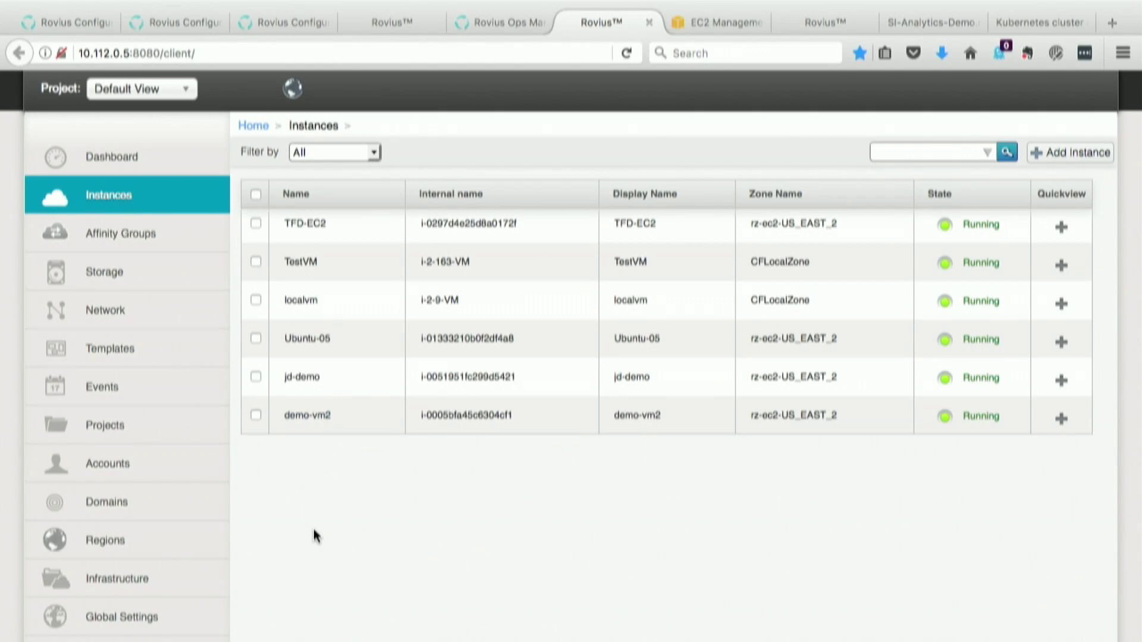
{"action": "scroll", "coordinate": [316, 535], "scroll_direction": "down", "scroll_amount": 3}
{"action": "scroll", "coordinate": [315, 536], "scroll_direction": "up", "scroll_amount": 4}
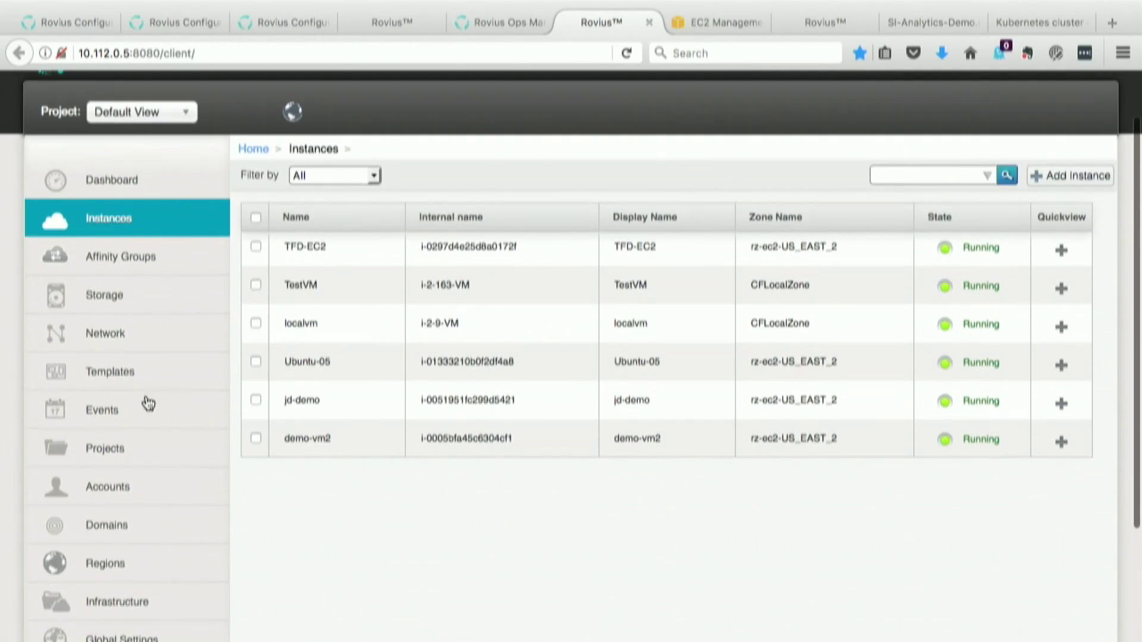
Step: Show the Network Links view of the networks and start adding a new link
{"action": "left_click", "coordinate": [124, 343]}
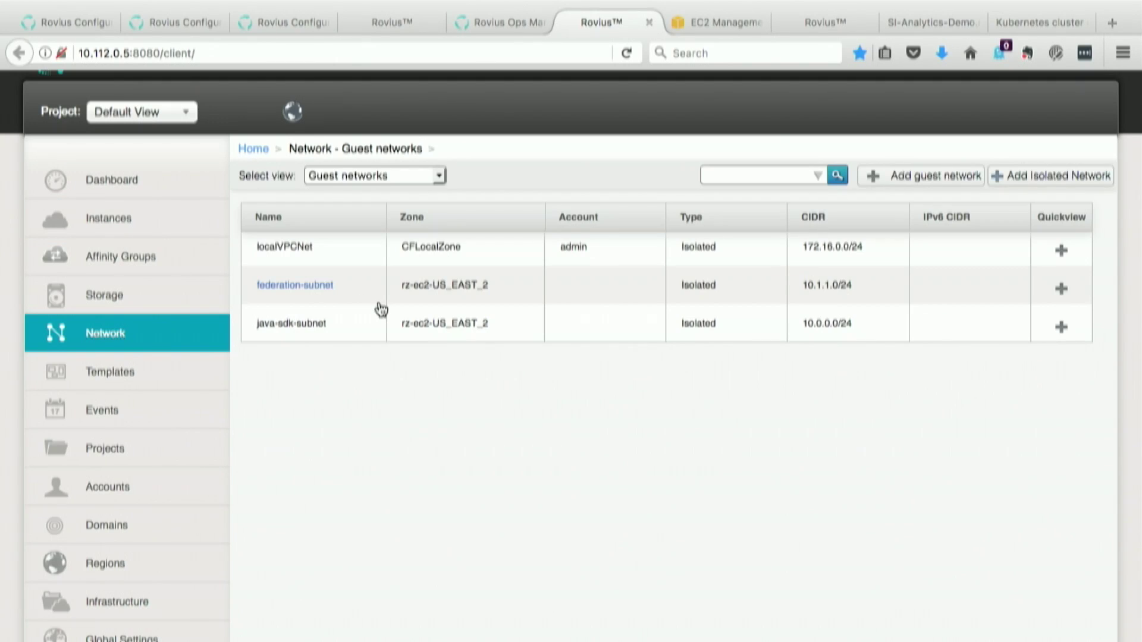
{"action": "left_click", "coordinate": [437, 177]}
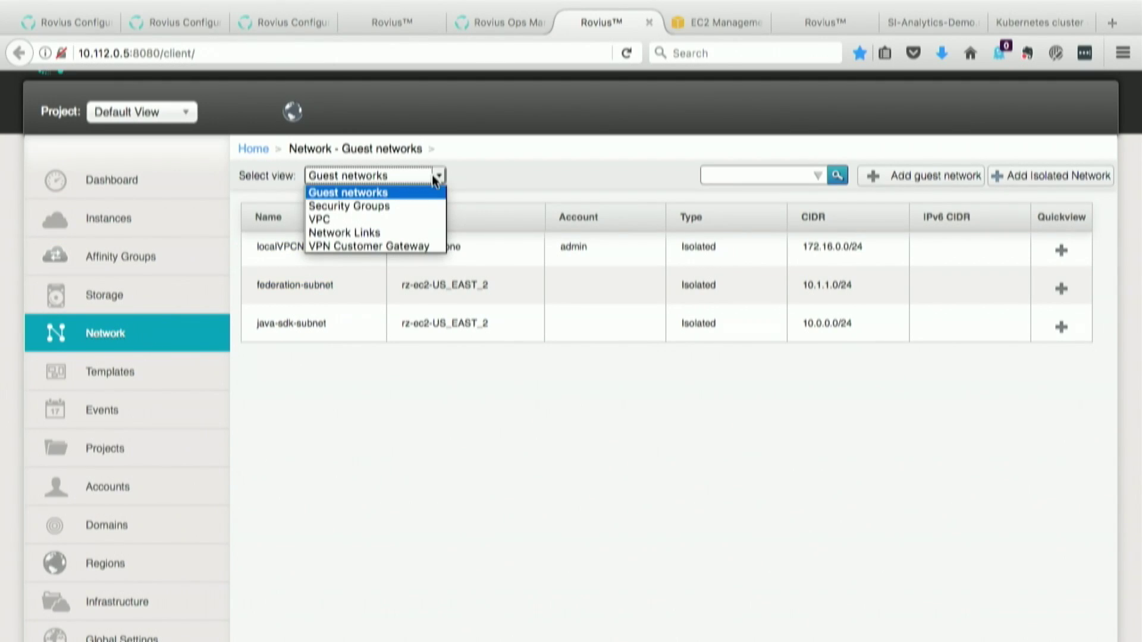
{"action": "left_click", "coordinate": [347, 232]}
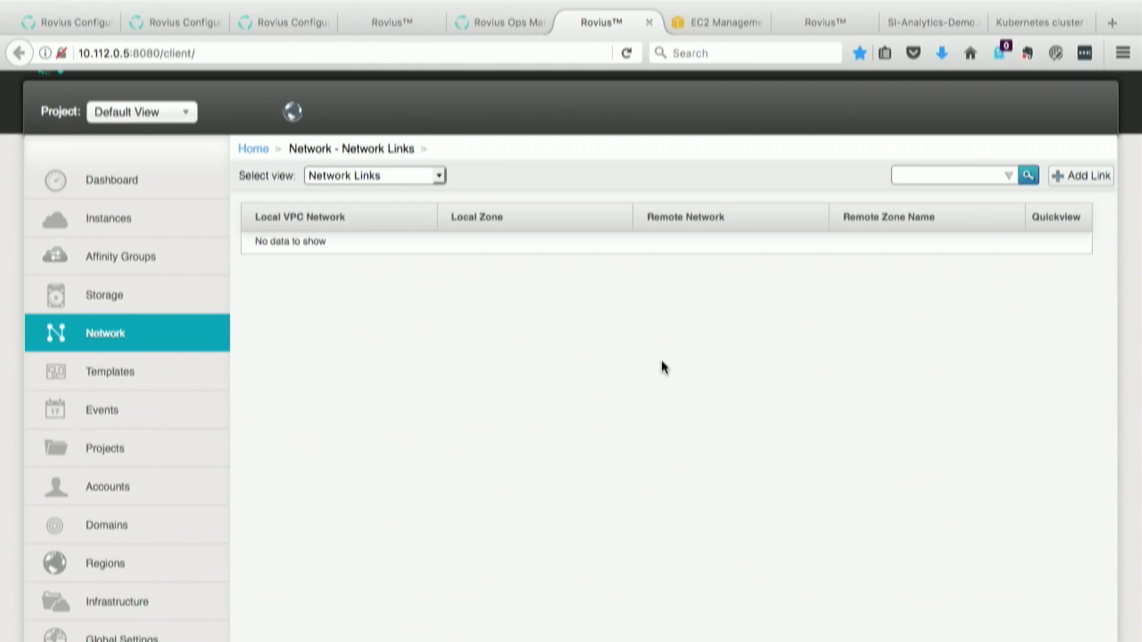
{"action": "left_click", "coordinate": [1096, 182]}
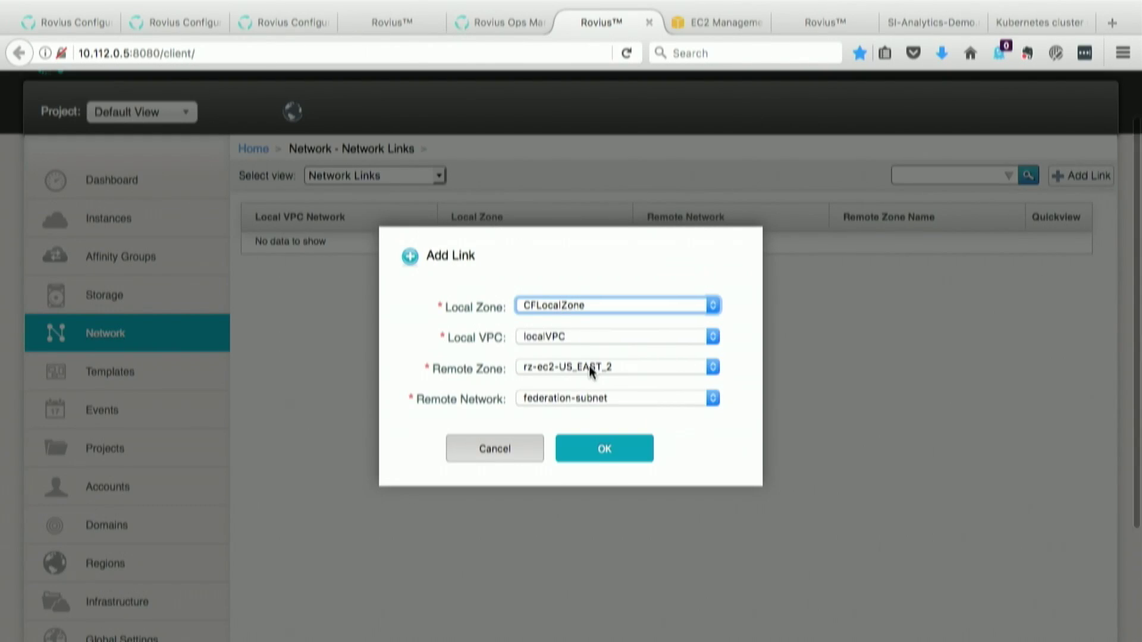